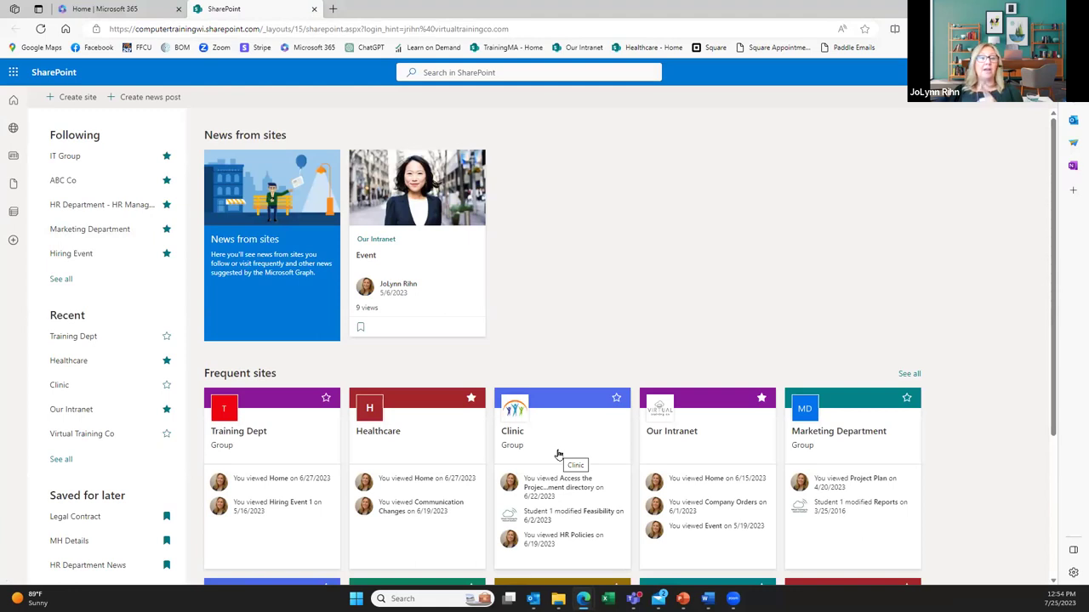
Open the Clinic site and go to its Legal Documents library.
click(557, 454)
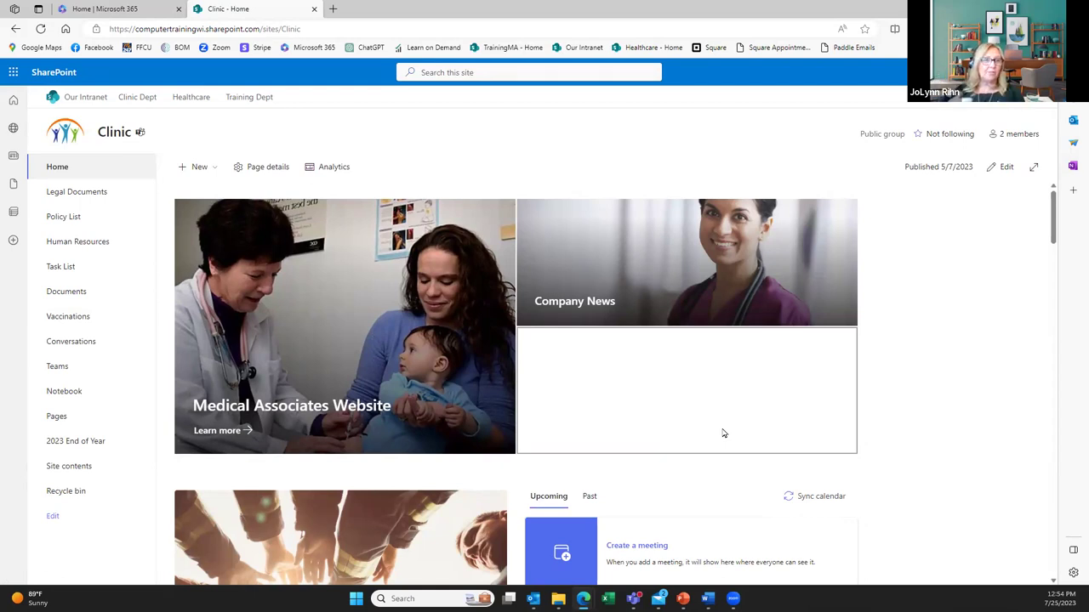
scroll(723, 434, down, 1)
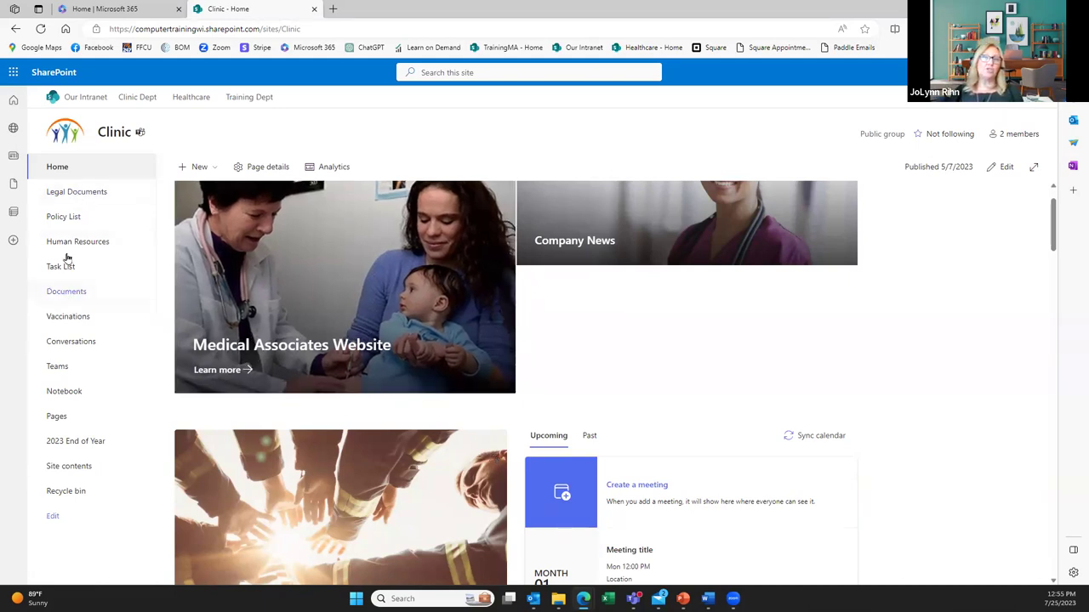
click(83, 194)
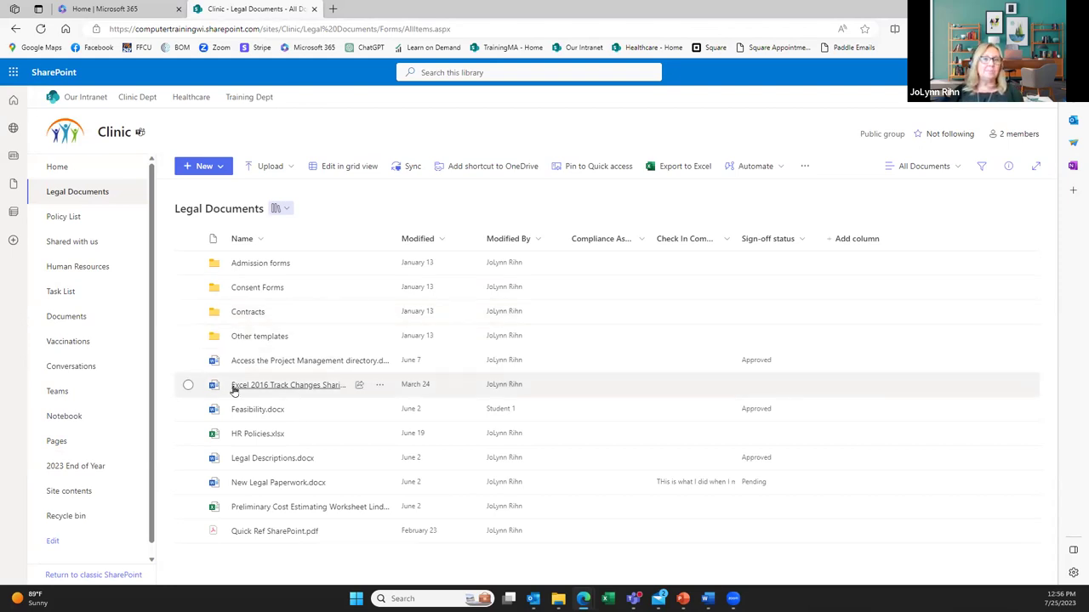
mouse_move(273, 413)
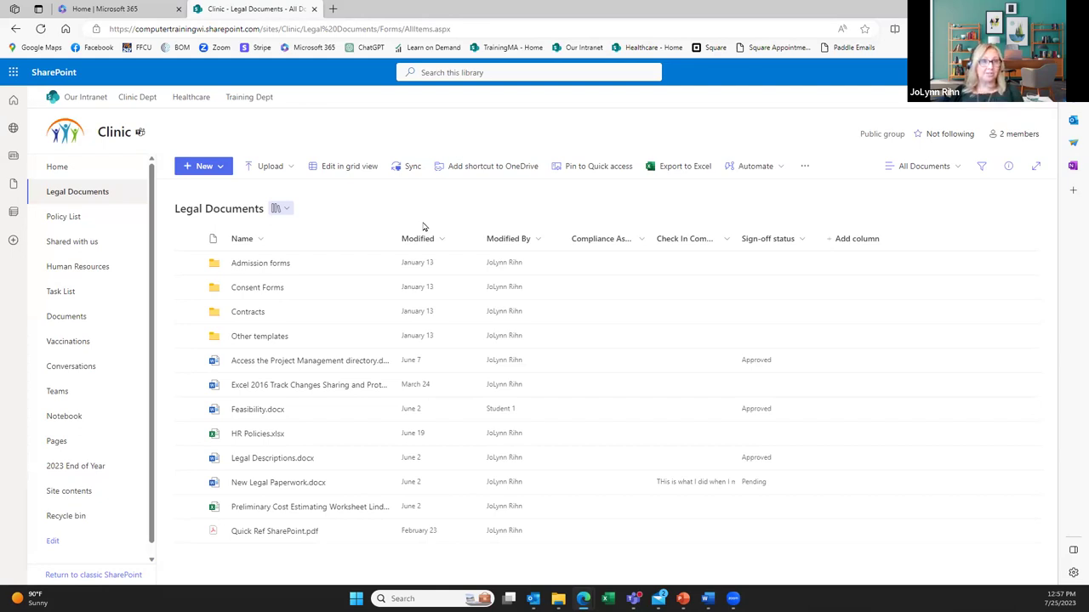
Create an alert on the Legal Documents library for all changes, with immediate e-mail notification when anything changes.
click(801, 167)
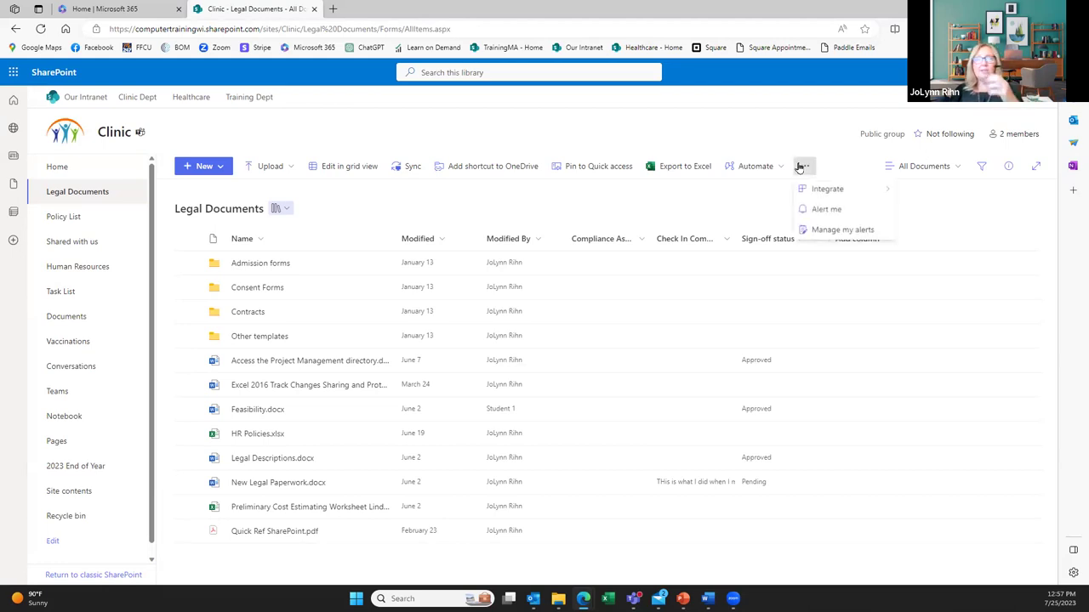
click(823, 210)
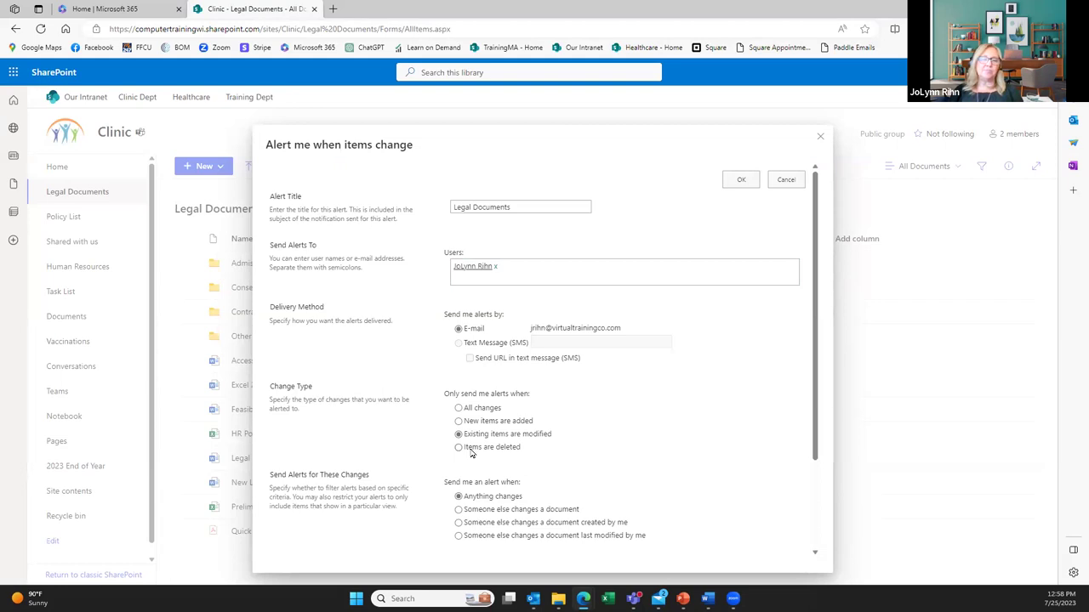
click(473, 450)
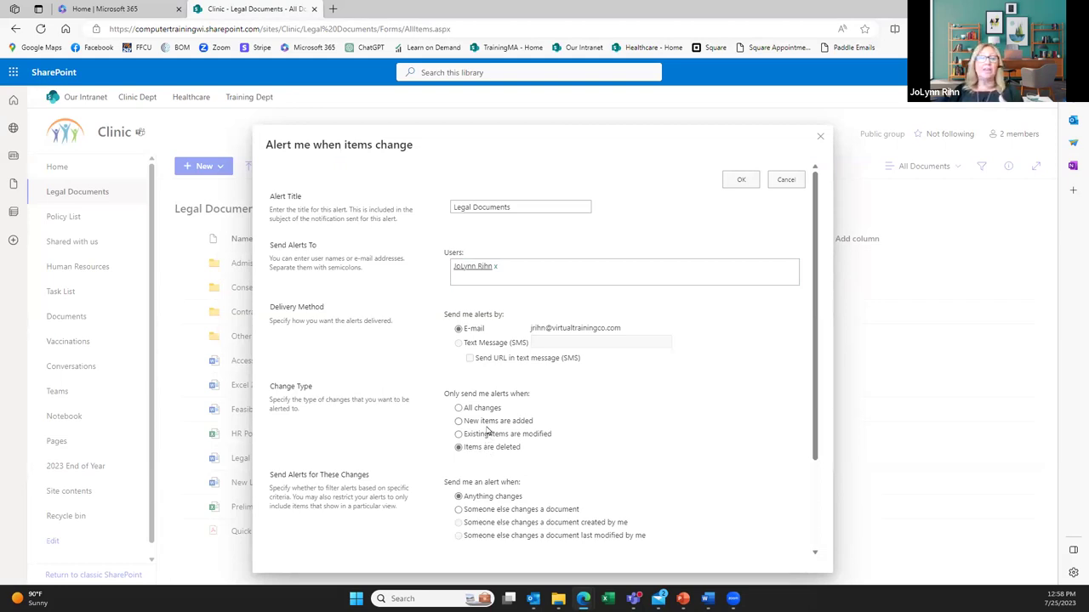
click(481, 410)
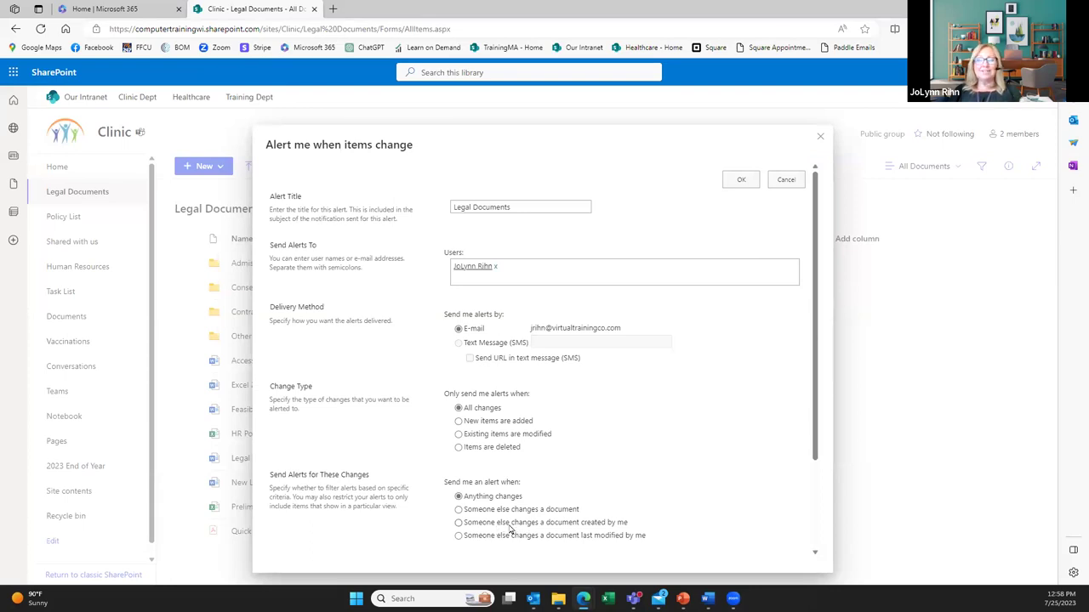
scroll(551, 529, down, 3)
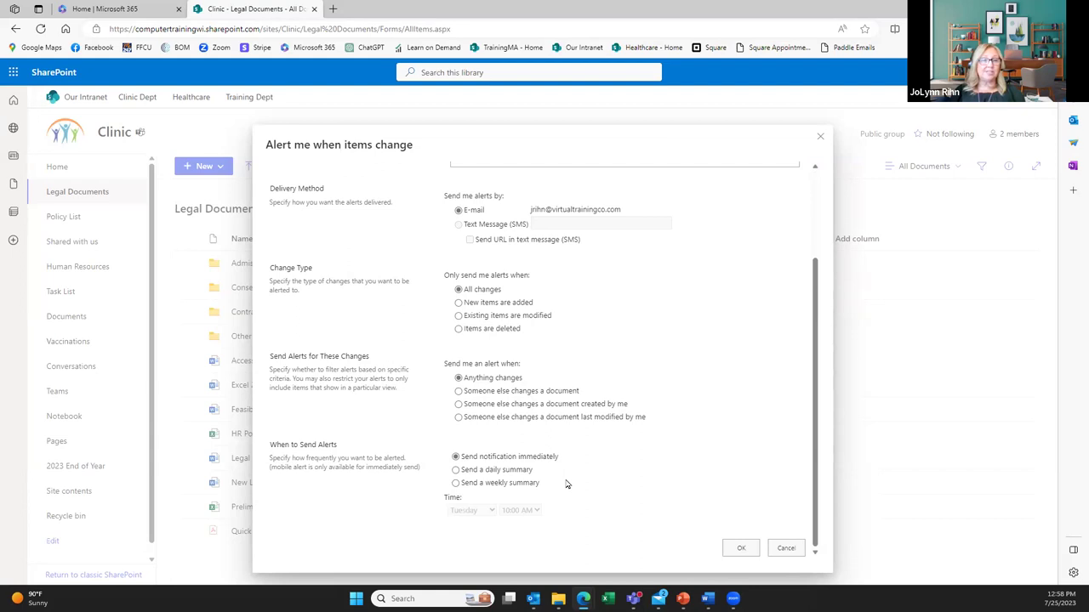
click(742, 549)
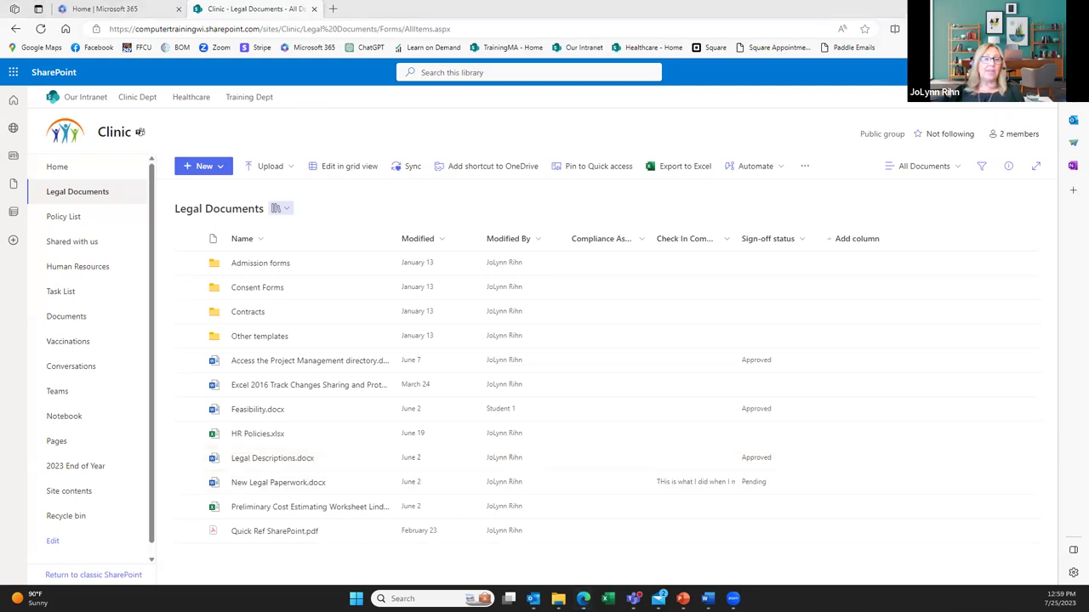
Switch to Outlook and read the Clinic alert message among the Other inbox mail.
key(alt+Tab)
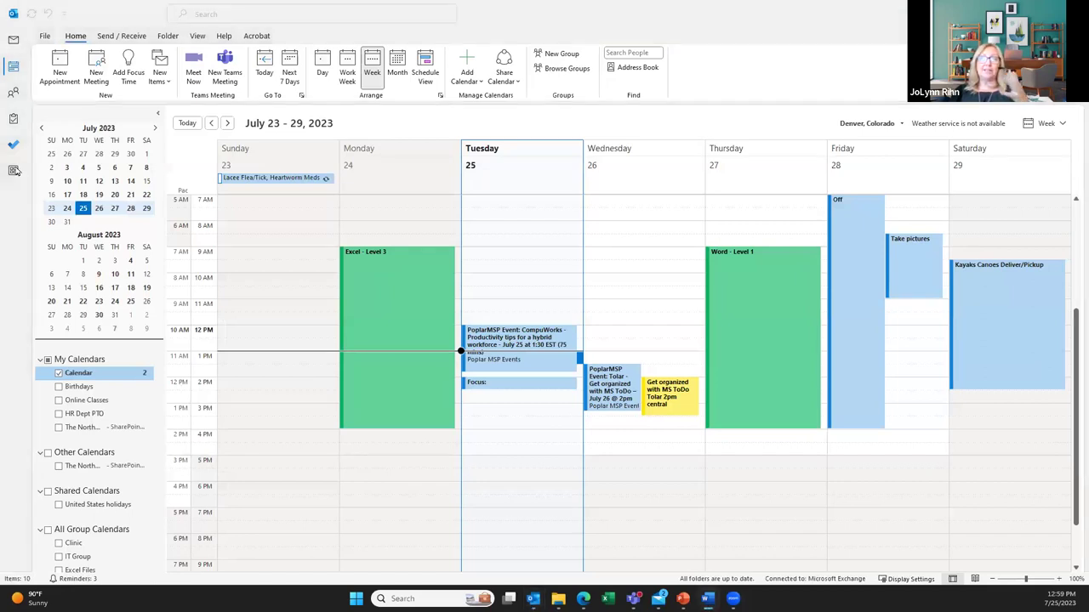
click(12, 40)
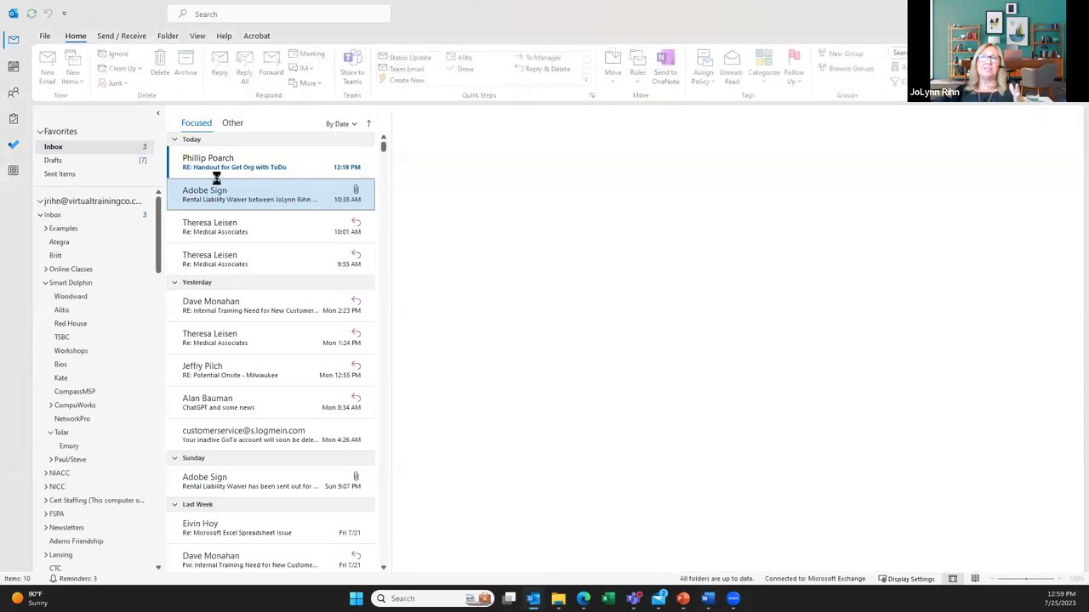
click(232, 122)
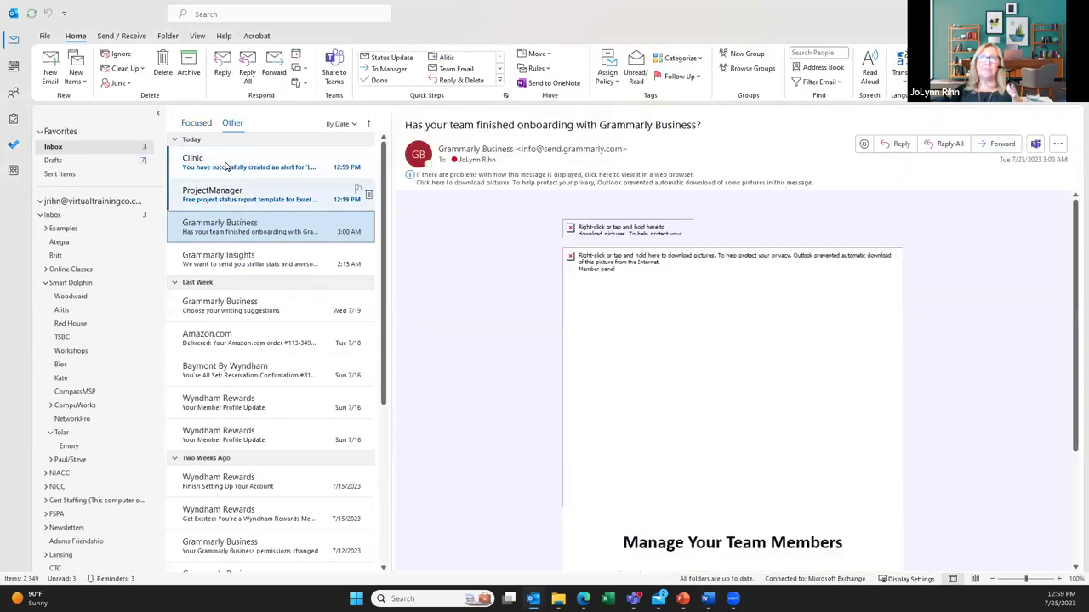
click(227, 166)
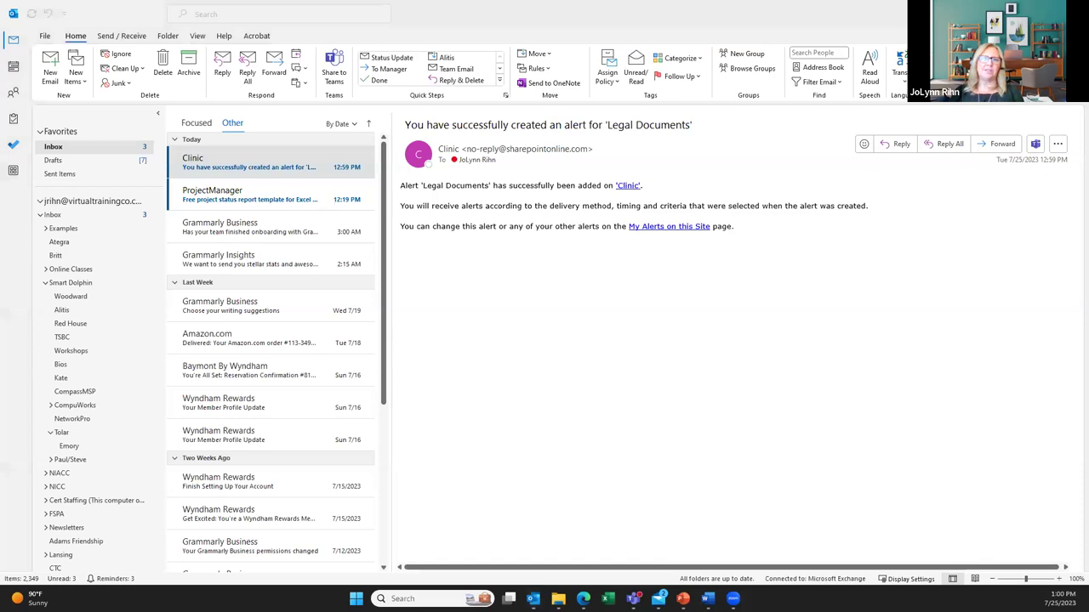
Return to the SharePoint library and view the version history of HR Policies.xlsx.
key(alt+Tab)
mouse_move(306, 411)
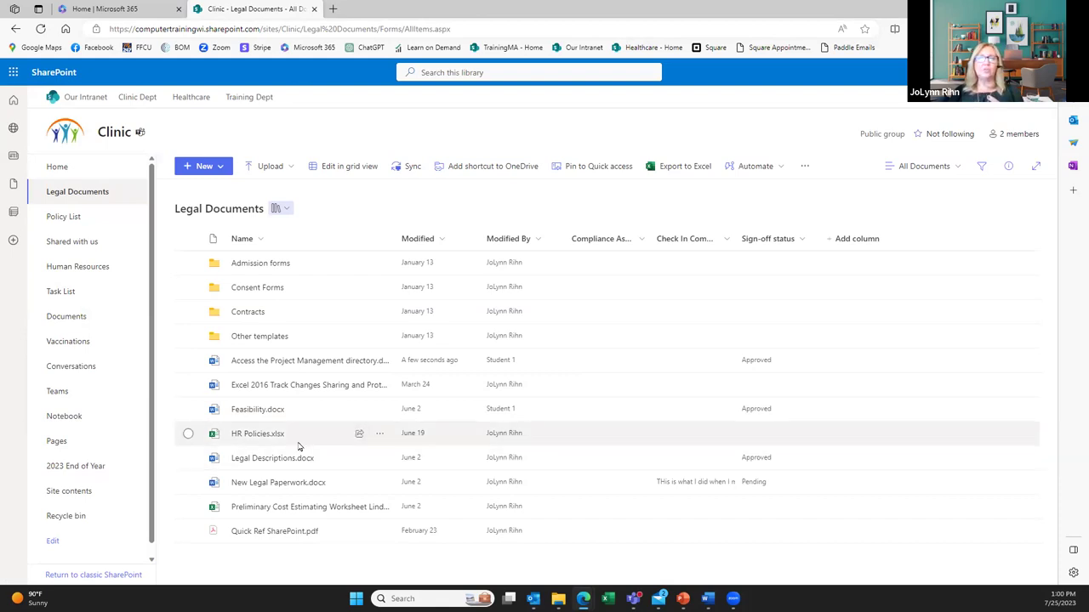
mouse_move(267, 443)
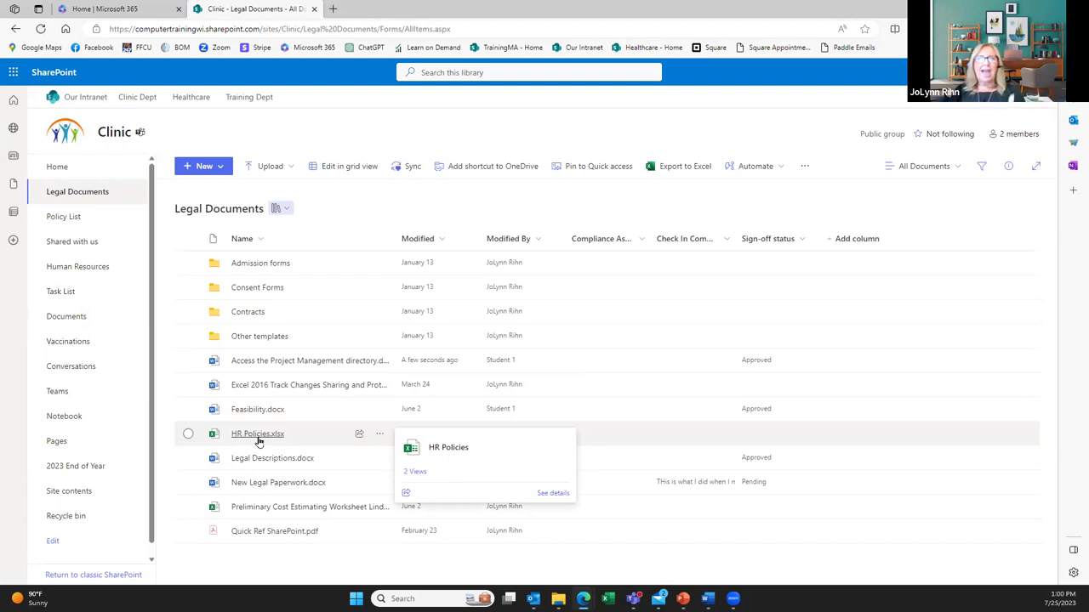
right_click(258, 441)
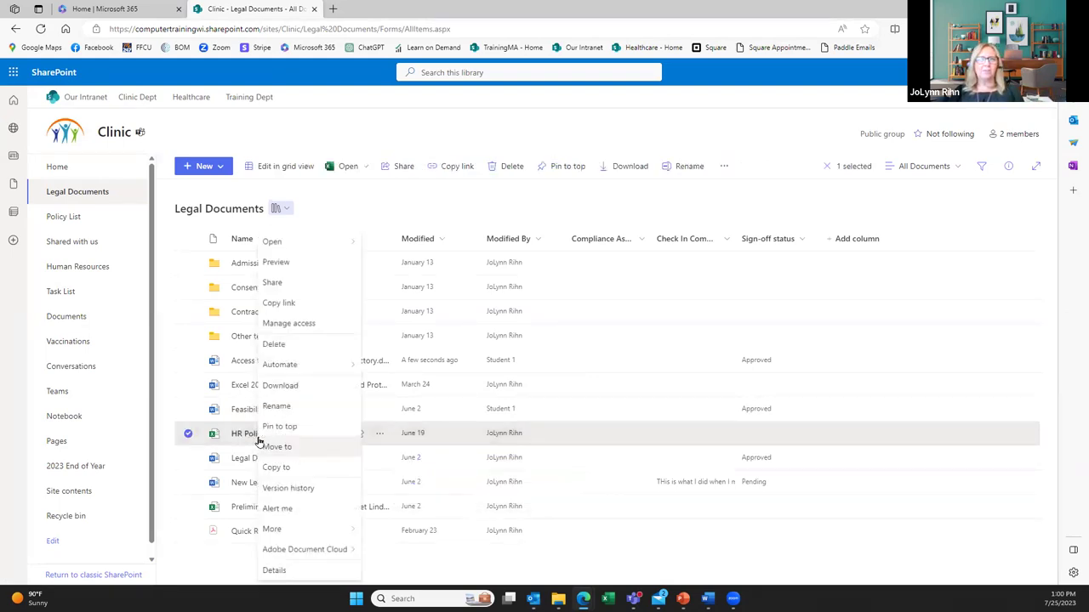
click(308, 490)
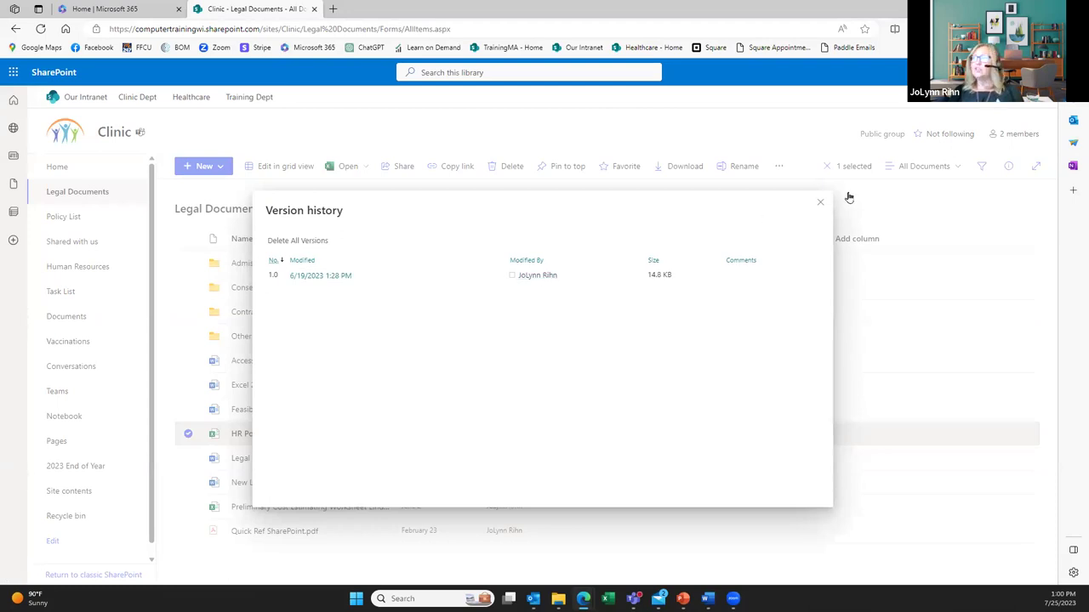
click(820, 202)
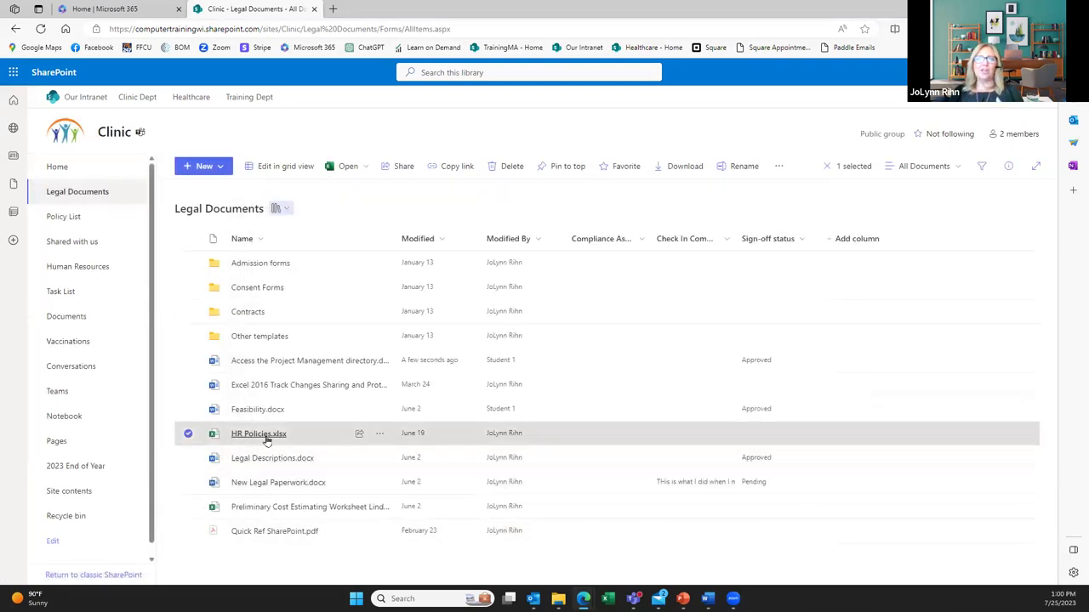
Open HR Policies.xlsx, make the heading in cell A1 bold at font size 16, and check who else is in the workbook.
click(251, 436)
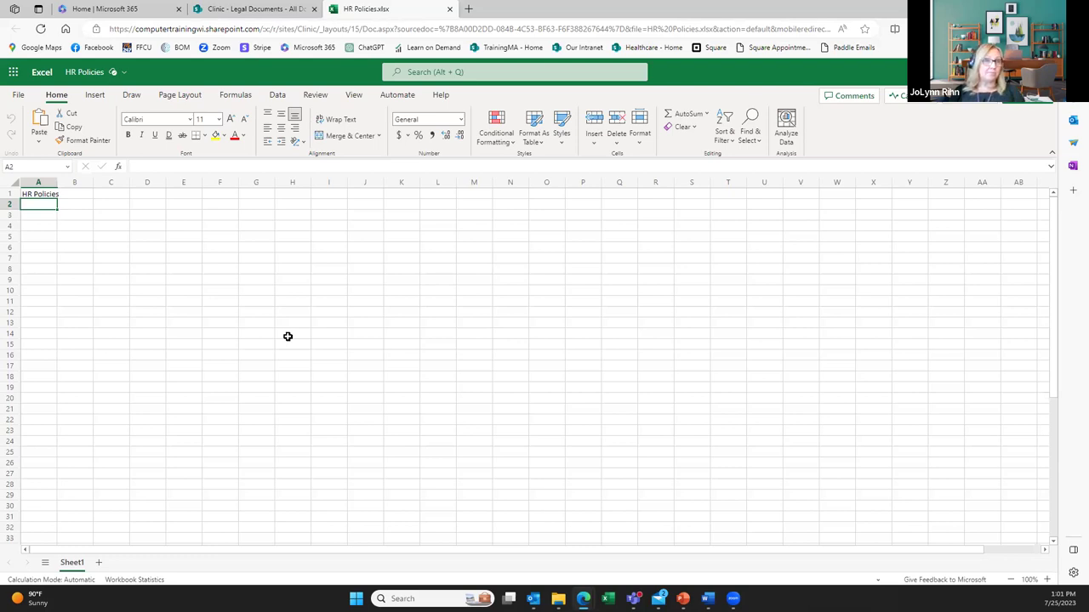
click(30, 195)
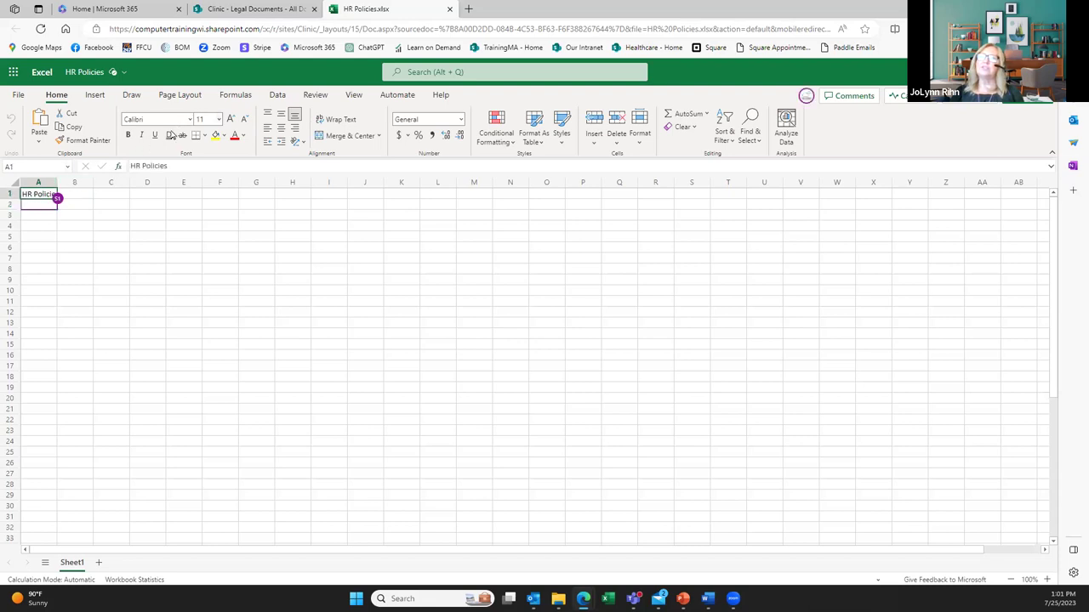
click(130, 136)
click(227, 120)
click(228, 120)
click(228, 120)
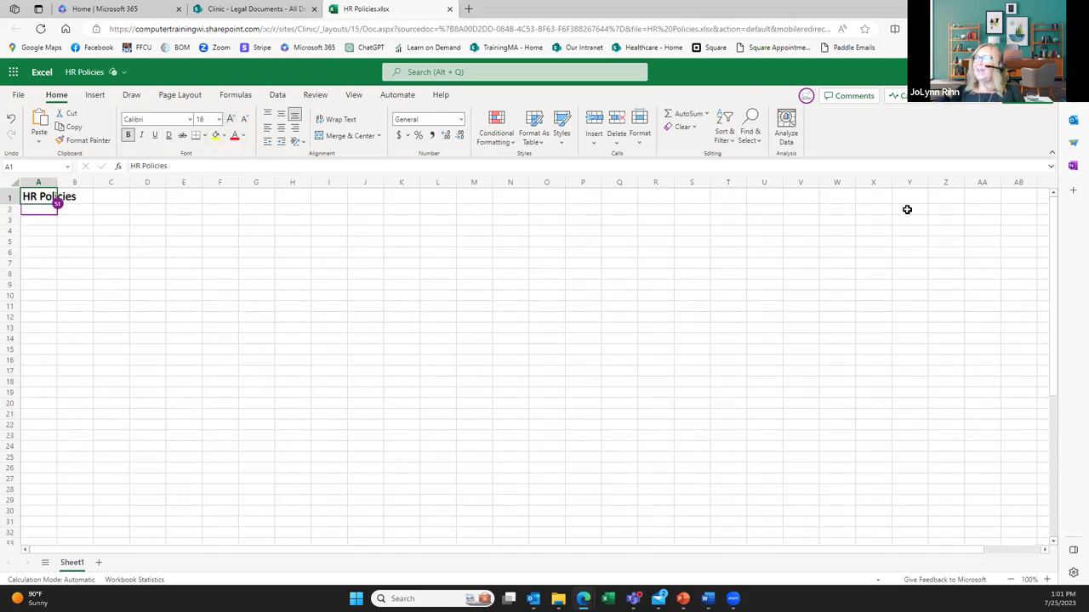
click(806, 98)
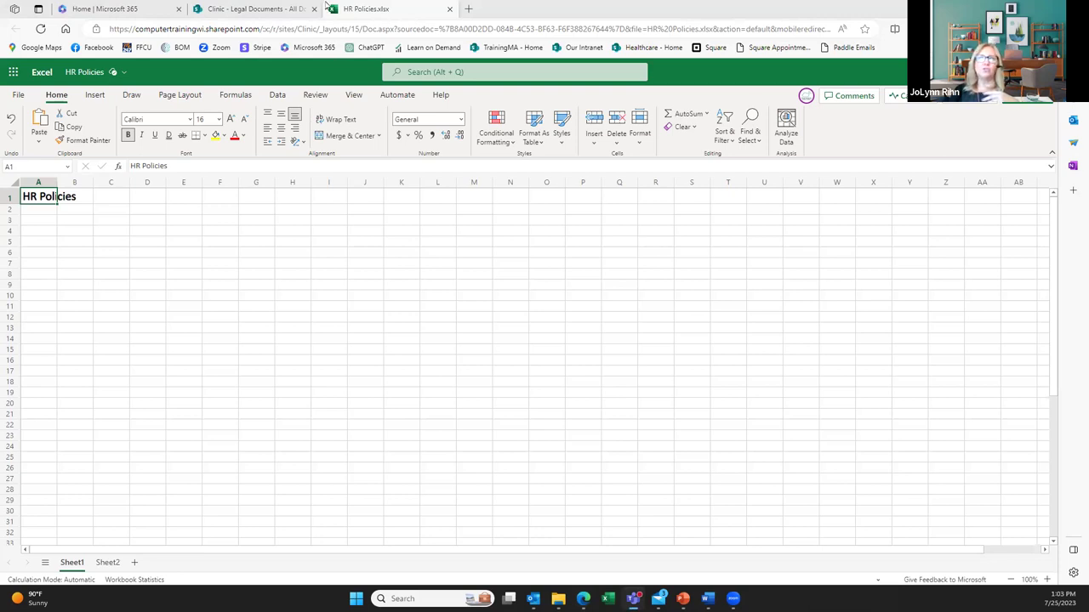
Switch to Teams and open the chat with Student 1.
key(alt+Tab)
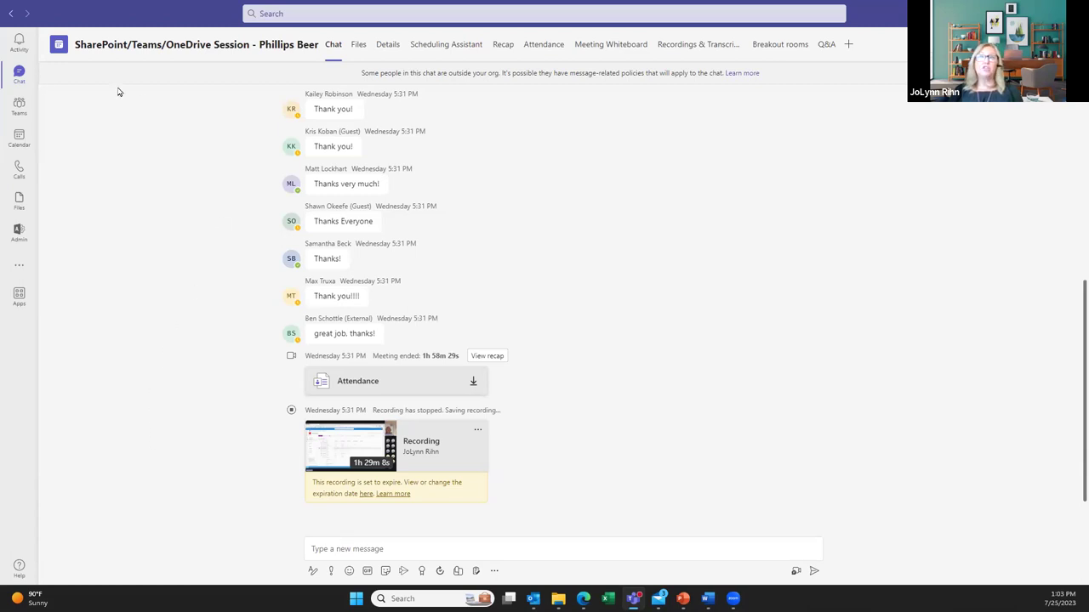
click(19, 76)
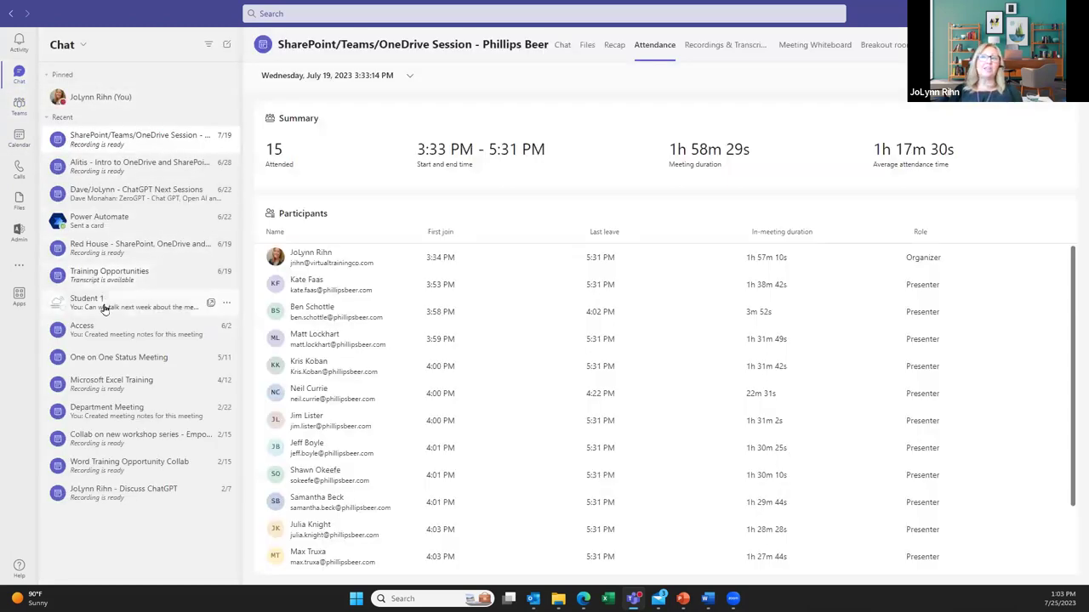
click(102, 306)
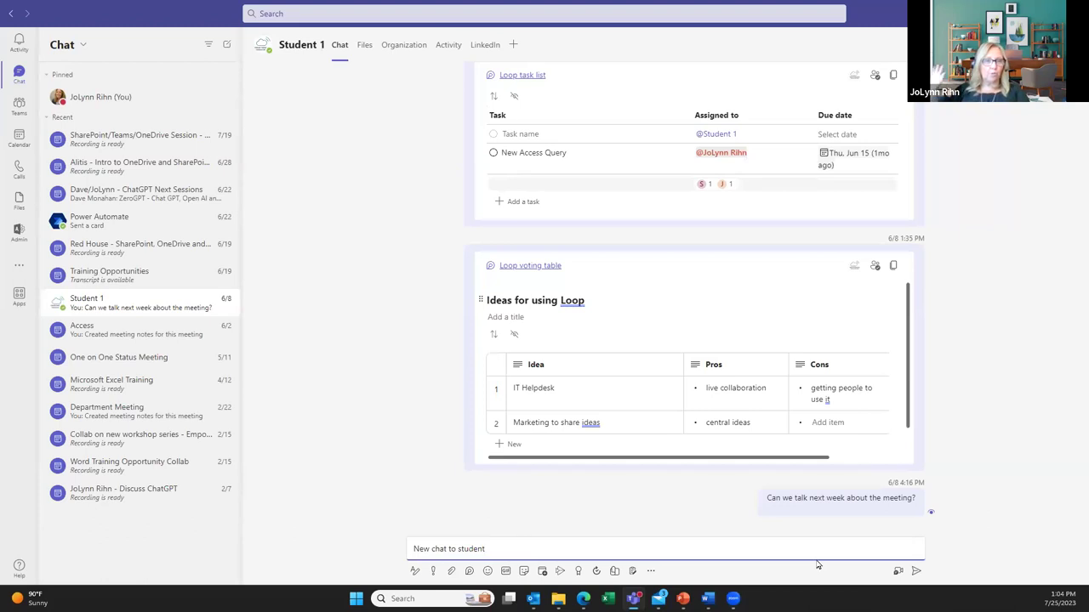
Replace the draft text in the message box with "How is it going on that file?".
text(How is)
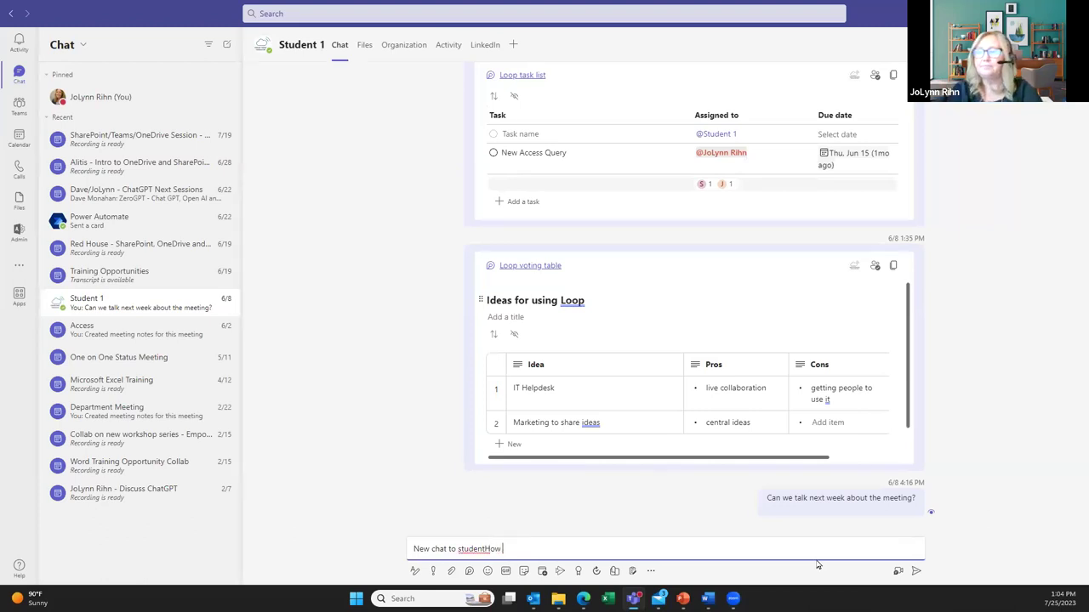
key(BackSpace)
key(BackSpace)
key(BackSpace)
key(BackSpace)
key(BackSpace)
key(BackSpace)
key(BackSpace)
key(BackSpace)
key(BackSpace)
key(BackSpace)
key(BackSpace)
key(BackSpace)
key(BackSpace)
key(BackSpace)
key(BackSpace)
key(BackSpace)
key(BackSpace)
key(BackSpace)
key(BackSpace)
key(BackSpace)
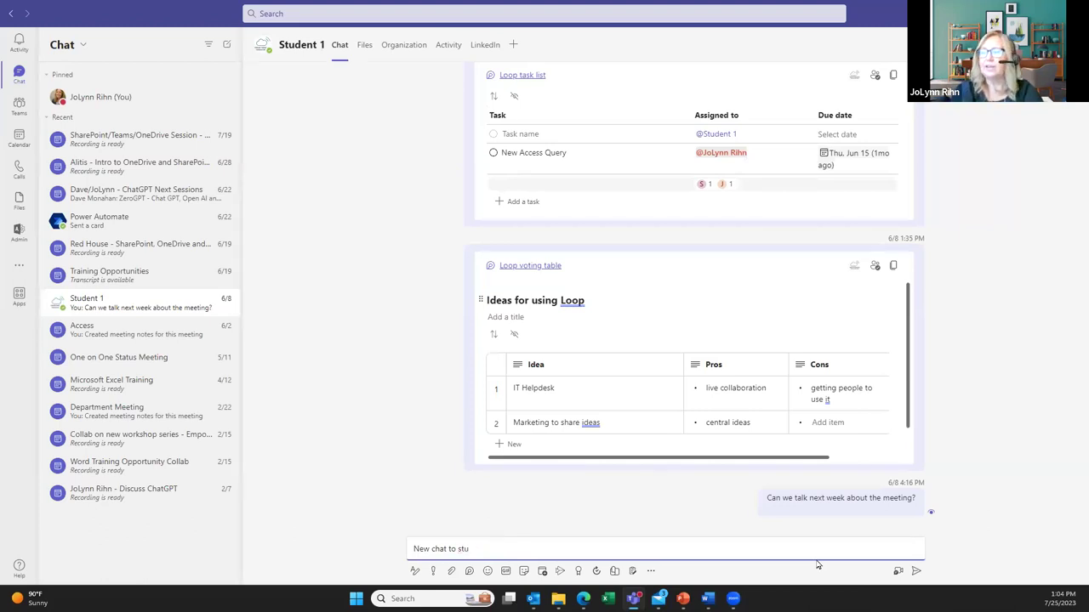
text(w is )
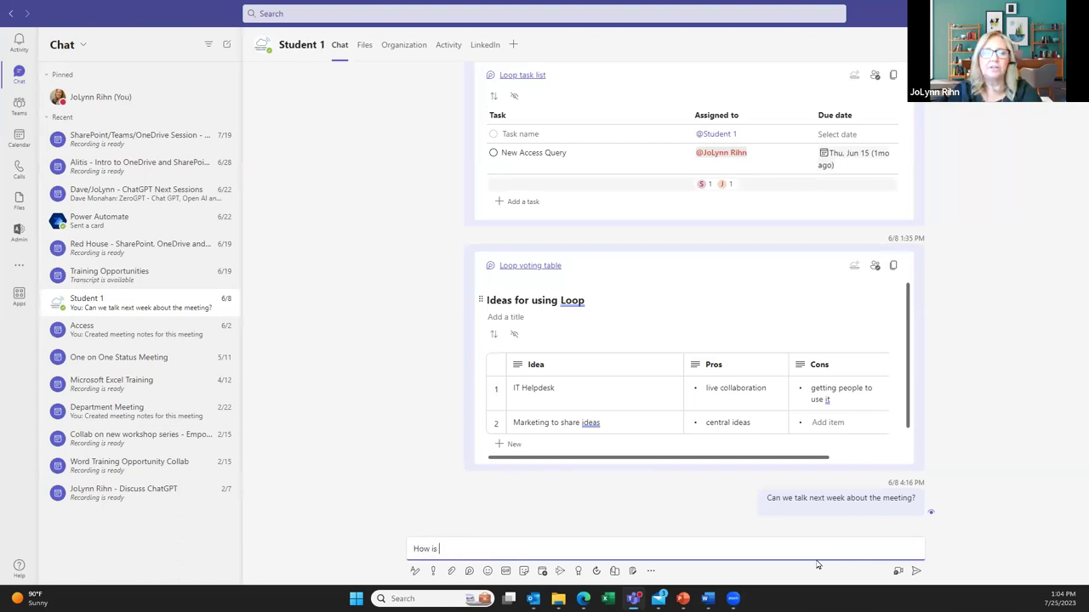
text(it going o)
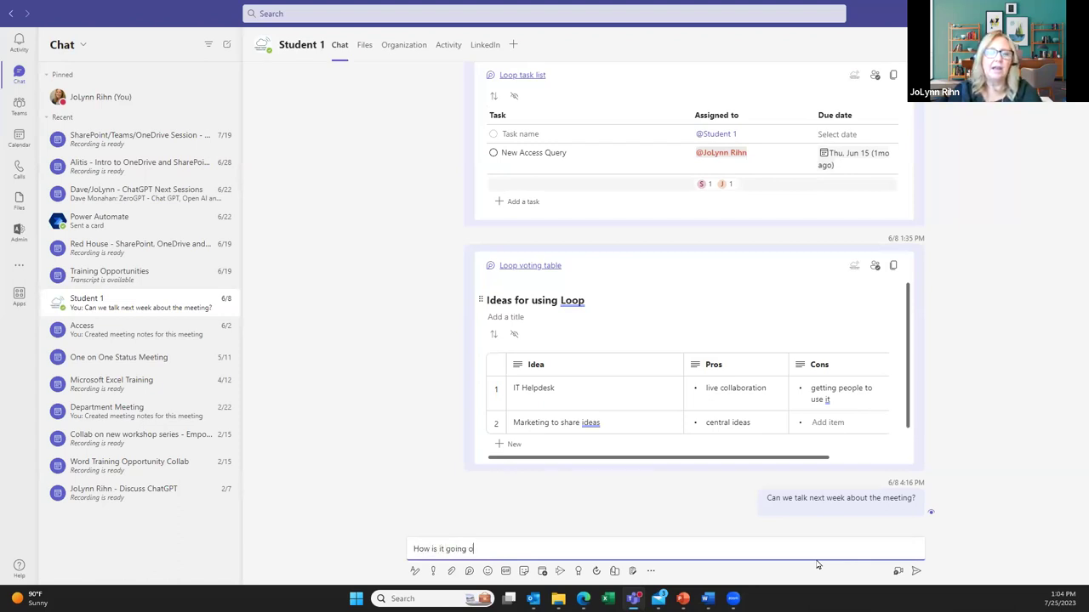
text(n that file?)
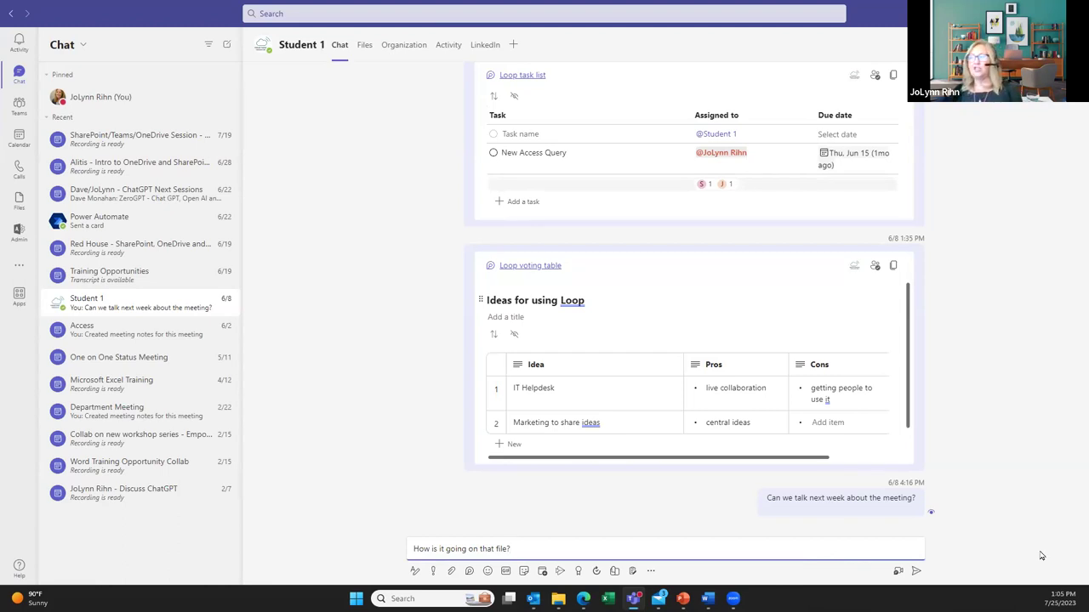
Schedule the drafted chat message to Student 1 for delivery on Wednesday, July 26, 2023 at 9:00 AM.
right_click(919, 576)
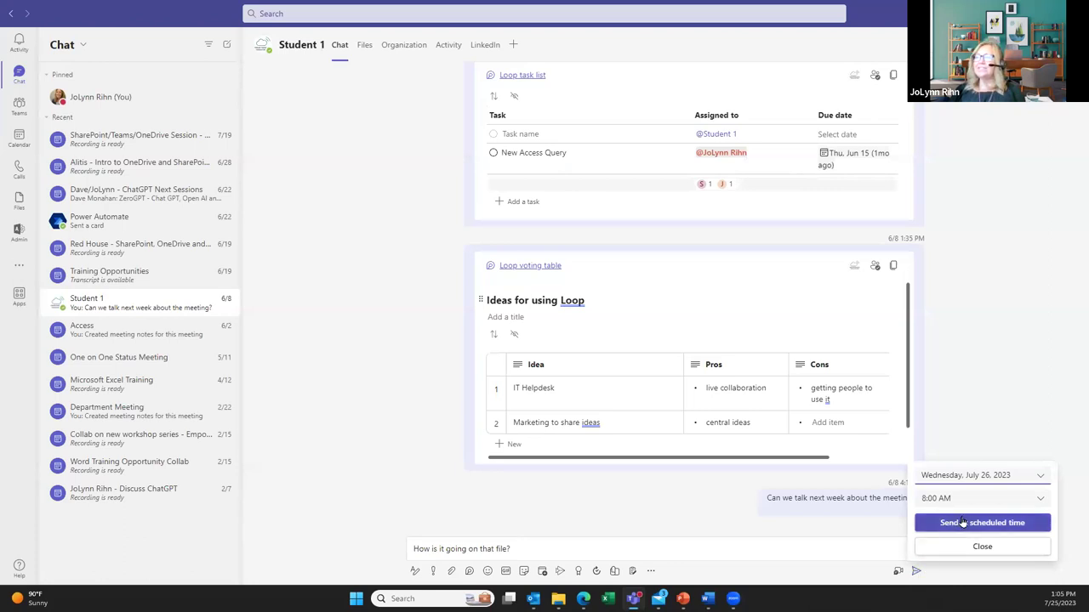
click(985, 477)
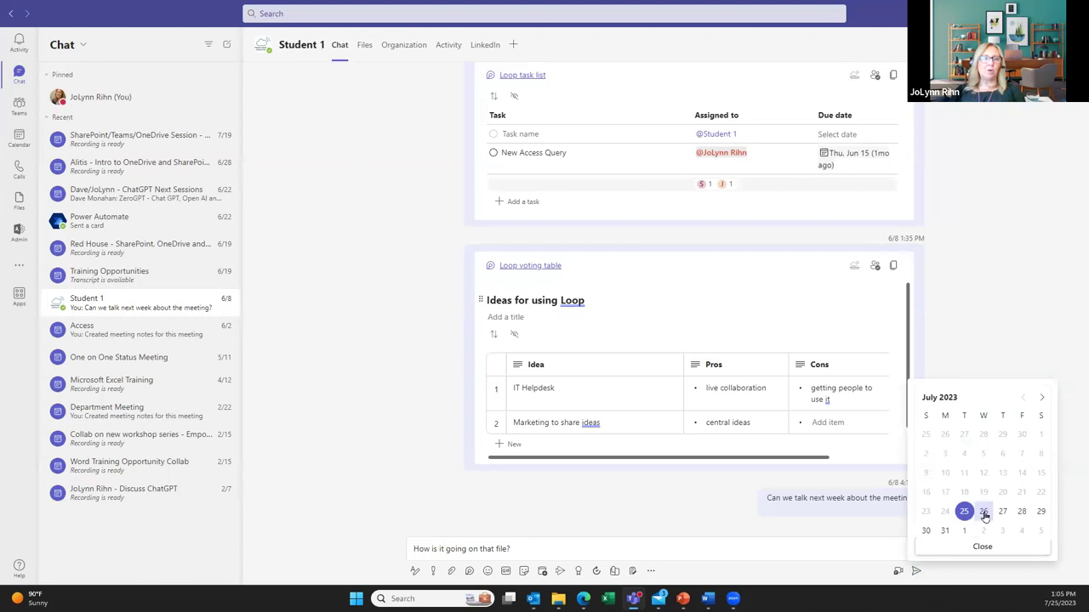
click(984, 515)
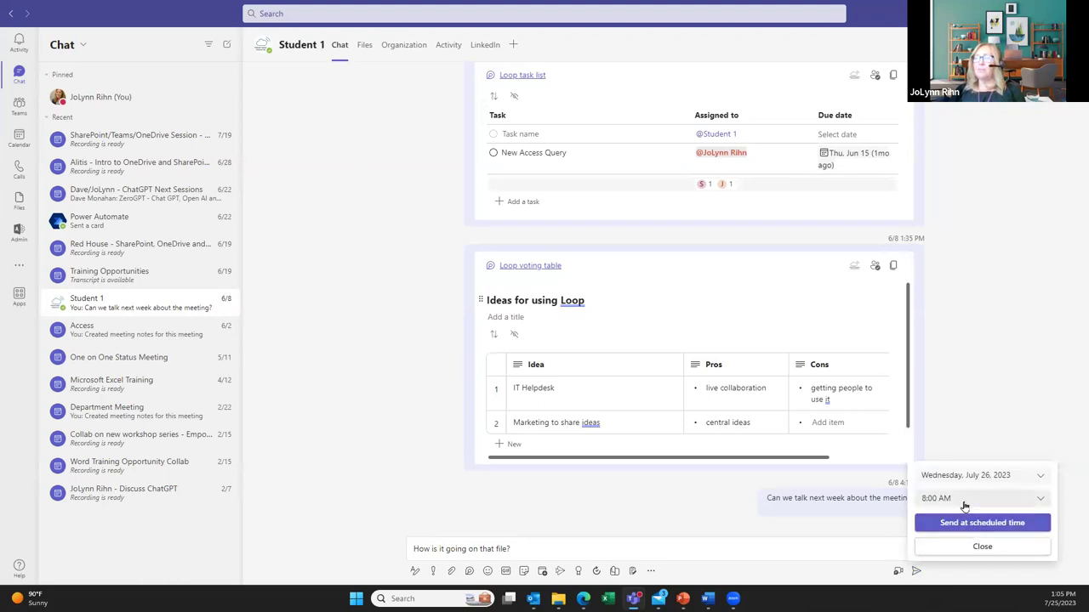
click(964, 501)
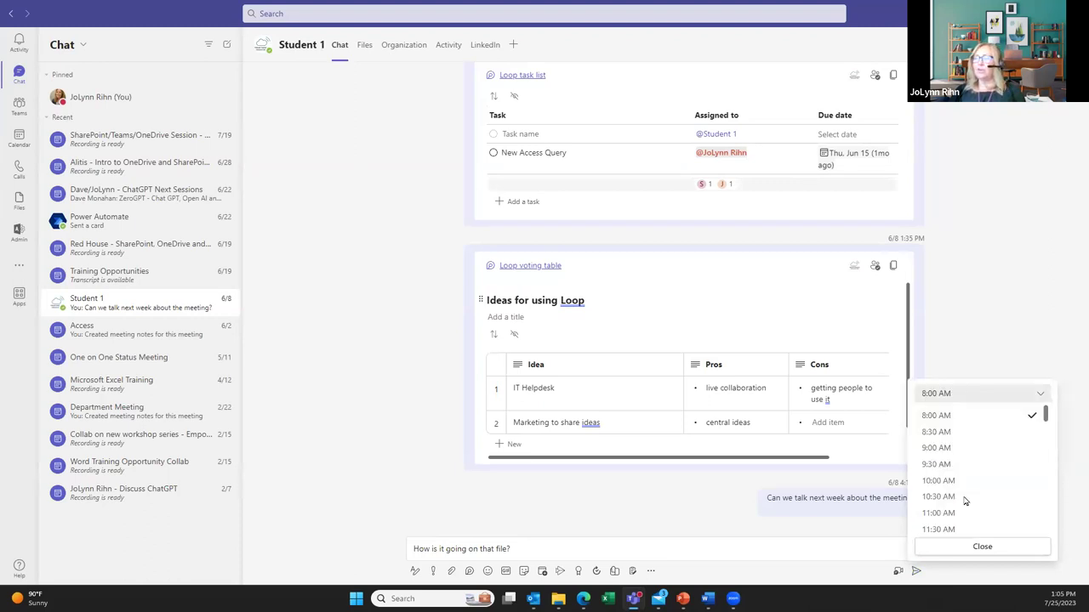
click(939, 448)
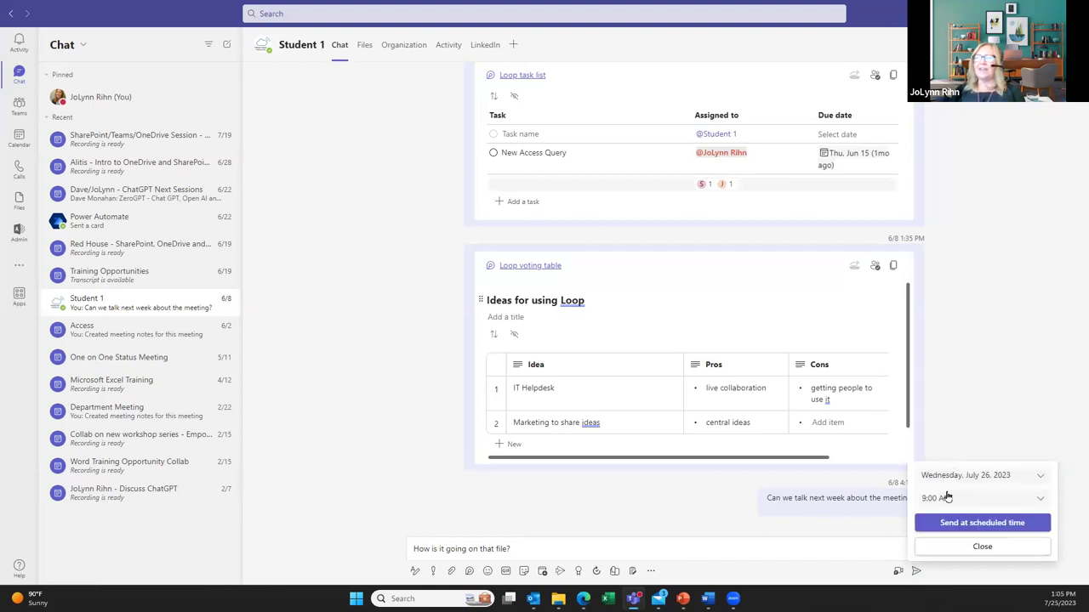
click(983, 523)
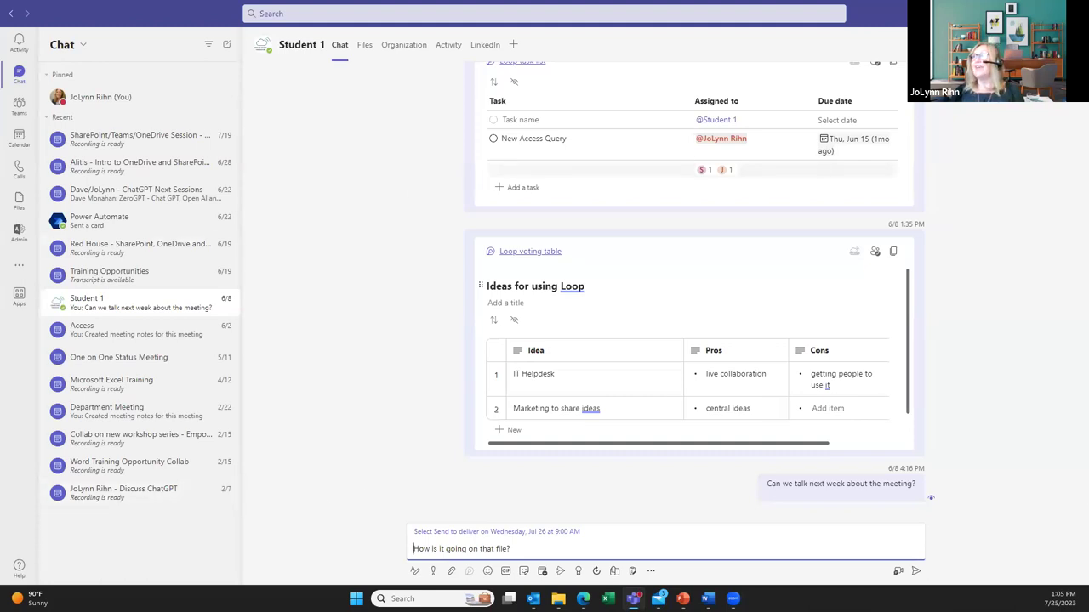
Switch to the browser and return to the Clinic site's Legal Documents library in SharePoint.
key(alt+Tab)
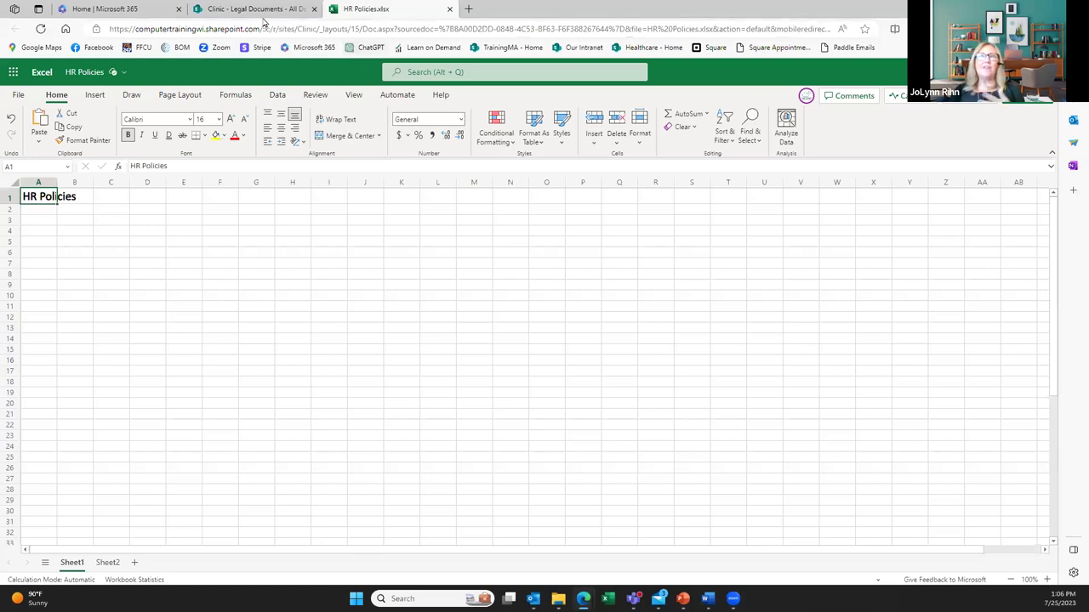
mouse_move(262, 22)
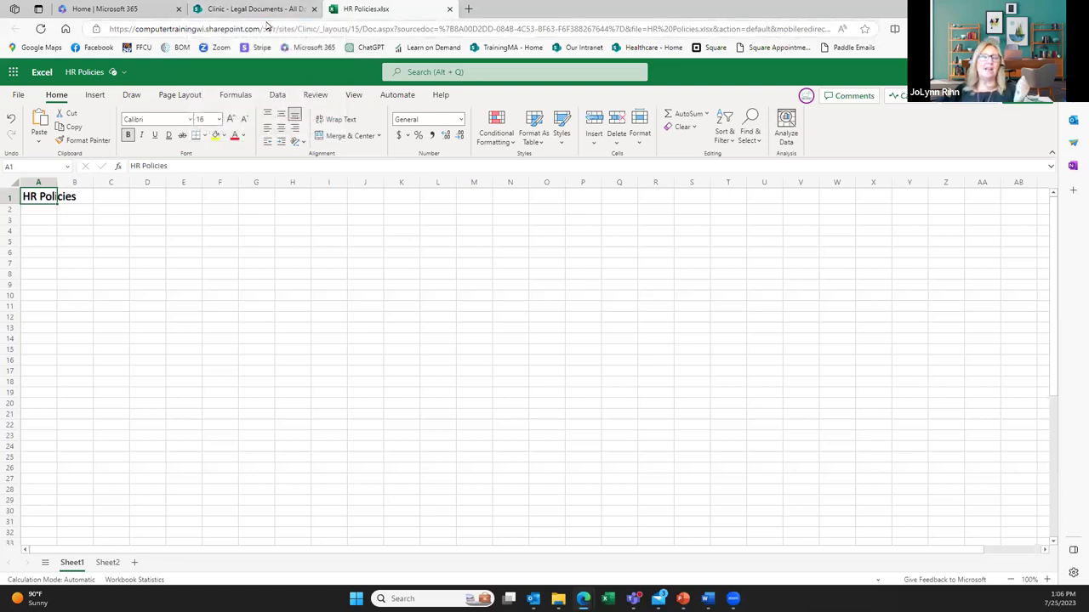
click(267, 19)
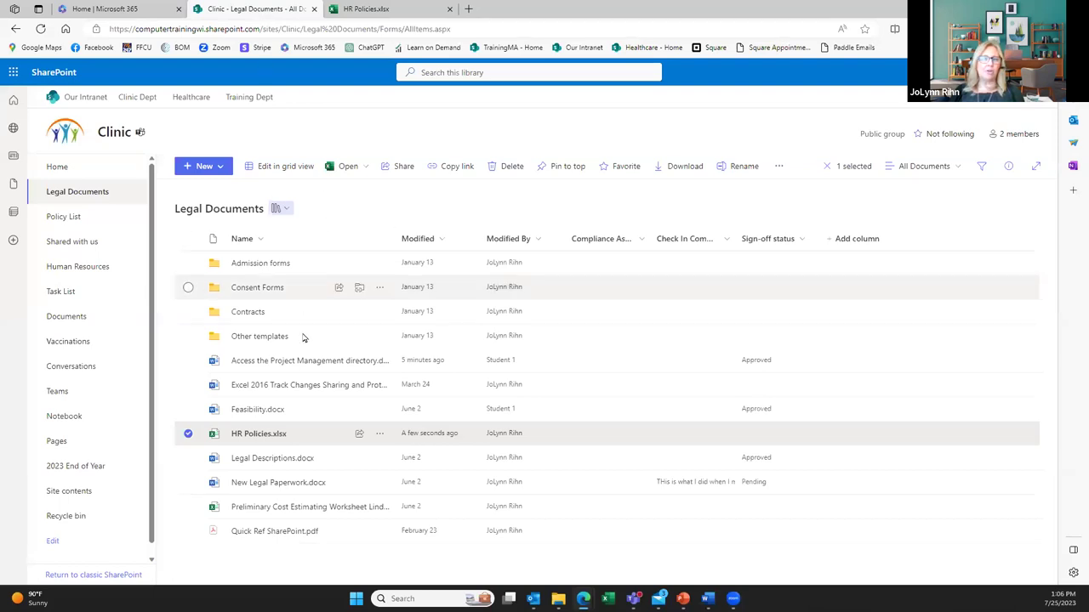
View the Clinic Dept site's home page, and go back to the open Microsoft 365 home page.
mouse_move(289, 516)
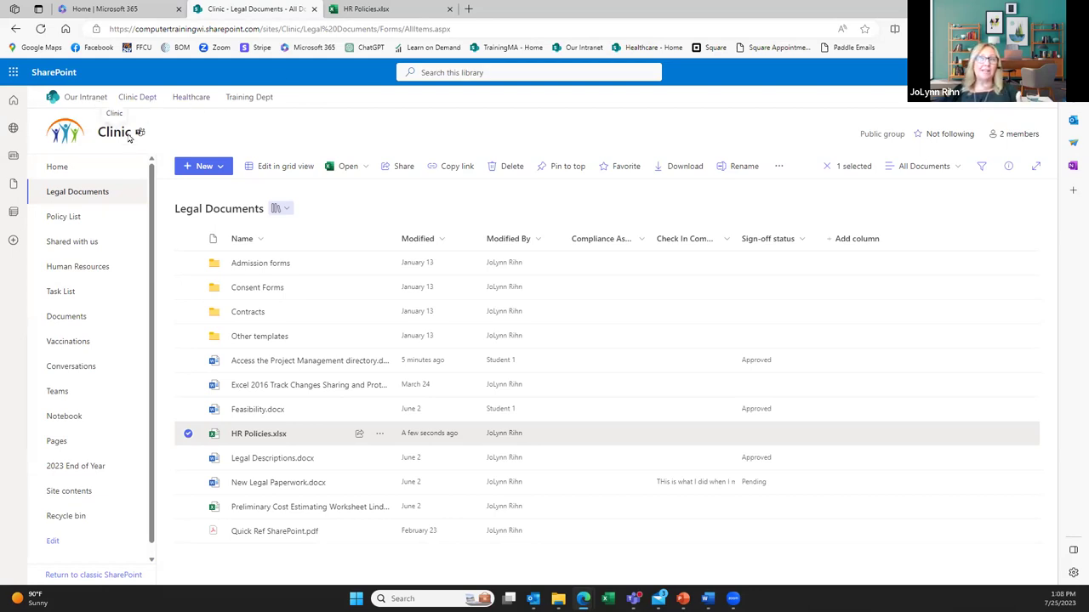
click(138, 98)
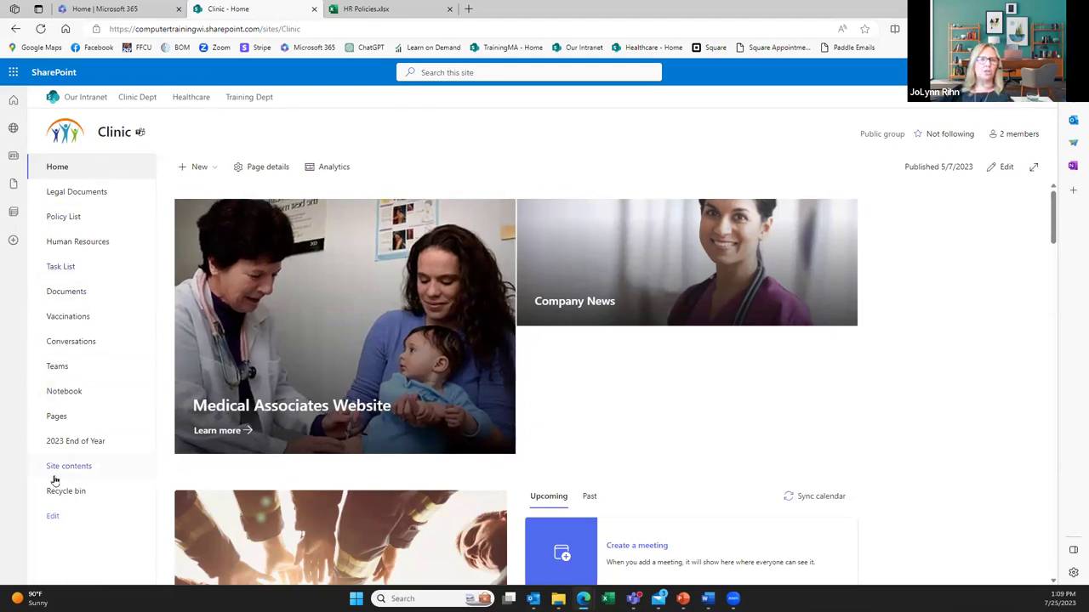
click(112, 9)
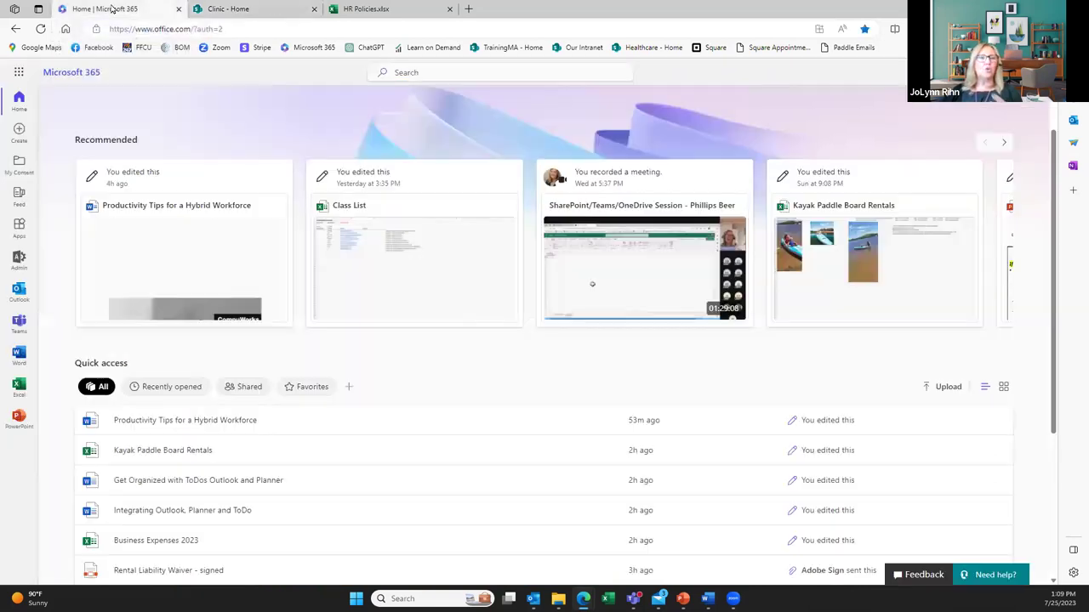